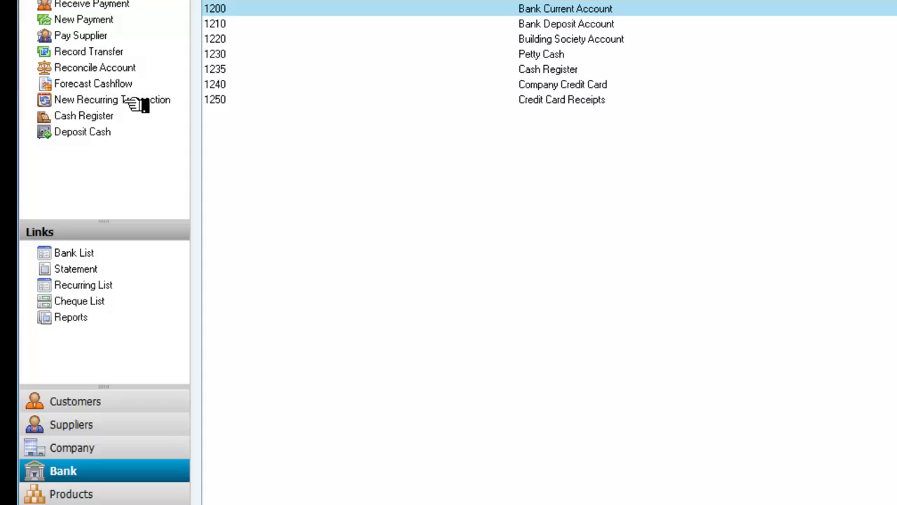
Start a new recurring transaction paid from Bank Current Account 1200.
{"action": "left_click", "coordinate": [137, 103]}
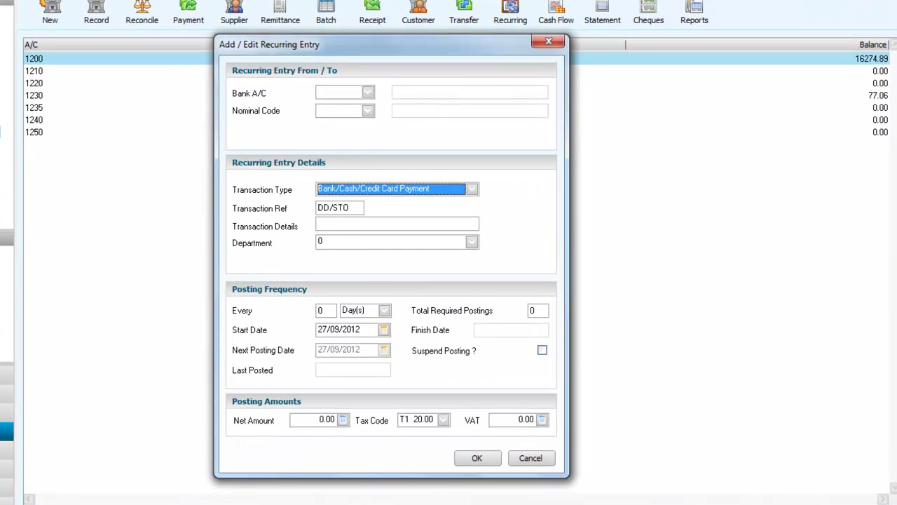
{"action": "left_click", "coordinate": [368, 92]}
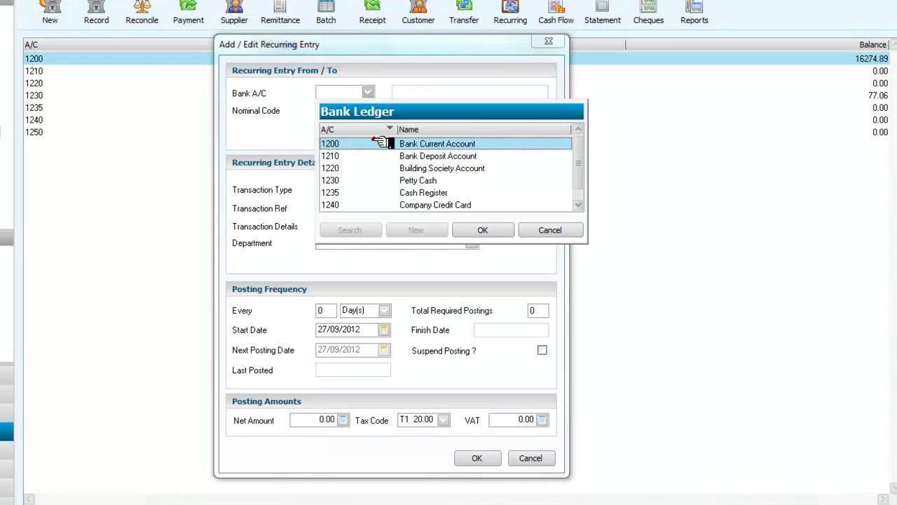
{"action": "left_click", "coordinate": [474, 231]}
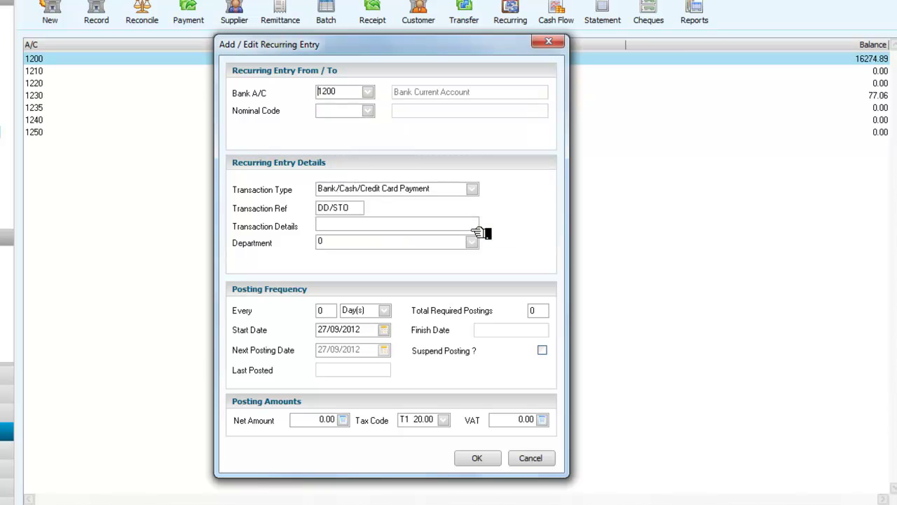
Post the entry to nominal code 7100 Rent.
{"action": "left_click", "coordinate": [369, 111]}
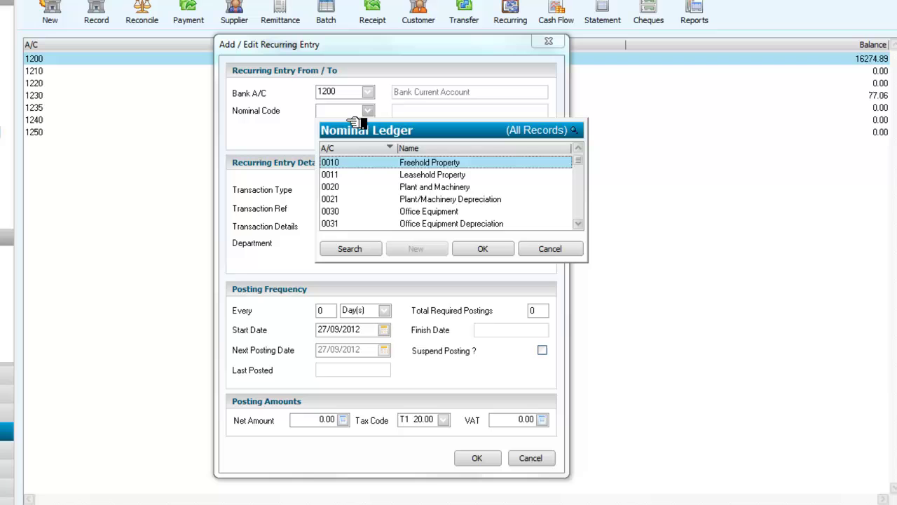
{"action": "key", "text": "7"}
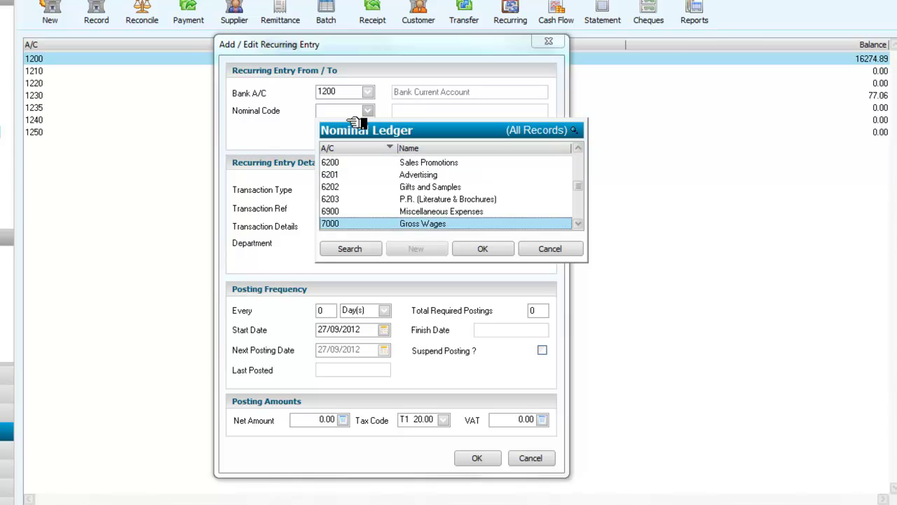
{"action": "left_click", "coordinate": [578, 224]}
{"action": "left_click", "coordinate": [578, 223]}
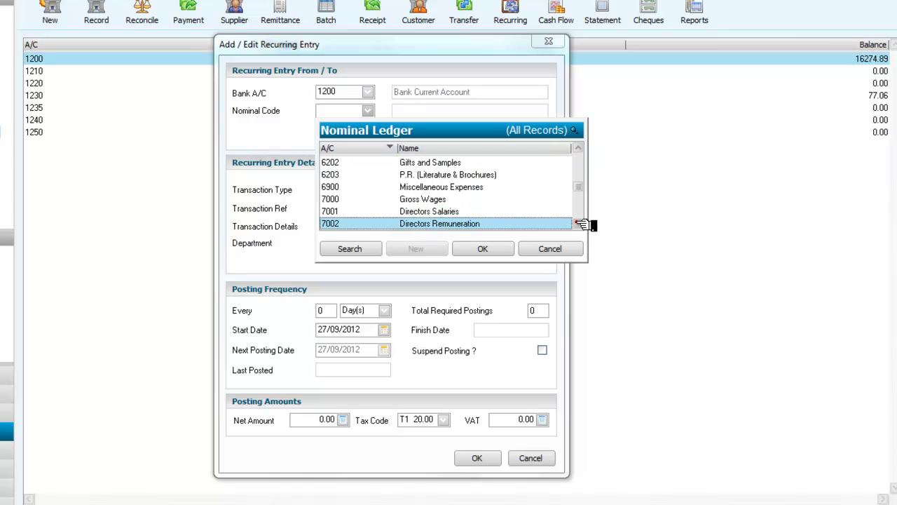
{"action": "left_click", "coordinate": [578, 223]}
{"action": "left_click", "coordinate": [578, 223]}
{"action": "left_click", "coordinate": [578, 224]}
{"action": "left_click", "coordinate": [578, 224]}
{"action": "left_click", "coordinate": [578, 223]}
{"action": "left_click", "coordinate": [578, 223]}
{"action": "left_click", "coordinate": [578, 224]}
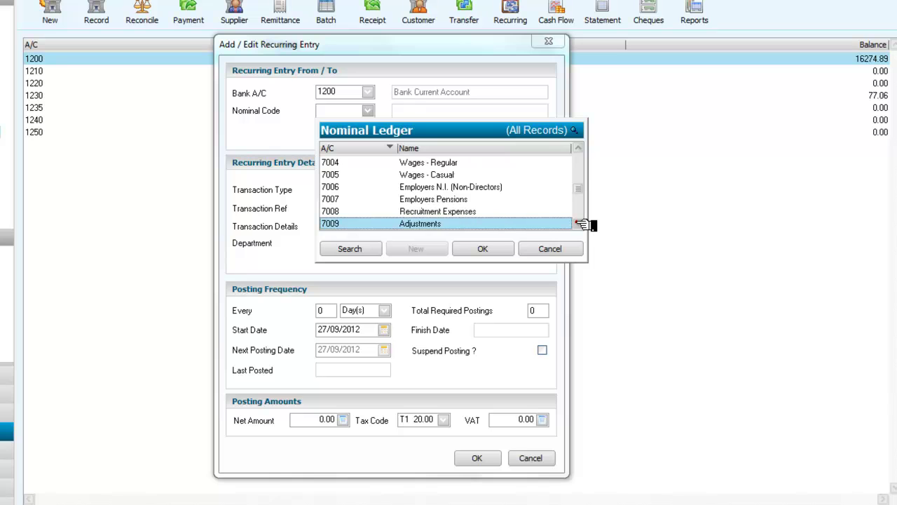
{"action": "left_click", "coordinate": [579, 224]}
{"action": "left_click", "coordinate": [578, 224]}
{"action": "left_click", "coordinate": [578, 224]}
{"action": "left_click", "coordinate": [579, 224]}
{"action": "left_click", "coordinate": [578, 224]}
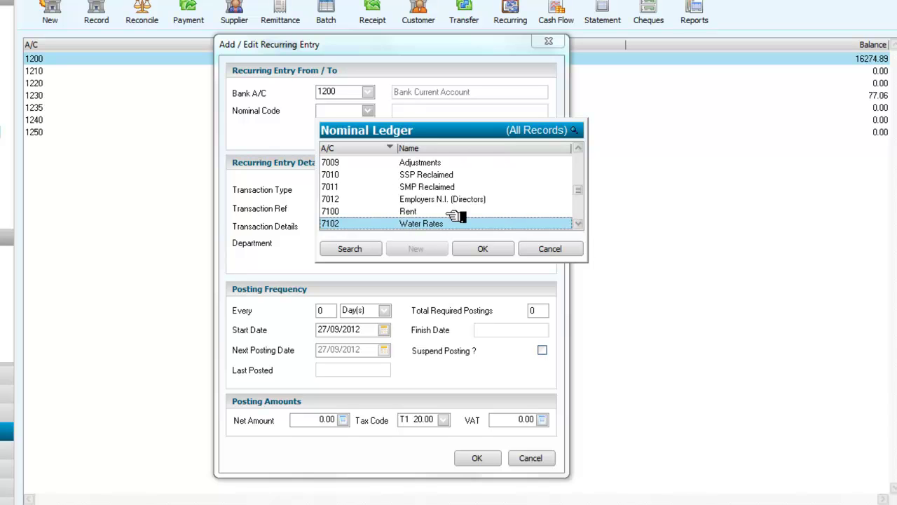
{"action": "left_click", "coordinate": [328, 211]}
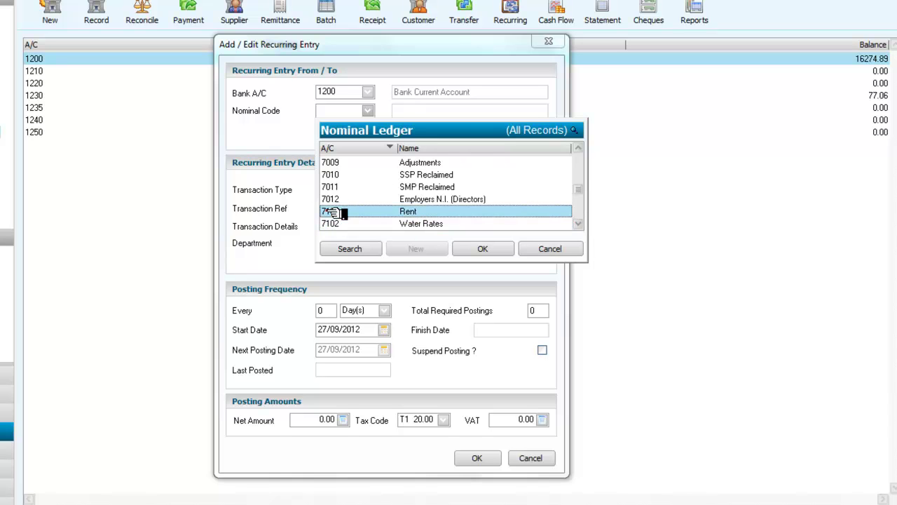
{"action": "left_click", "coordinate": [484, 250]}
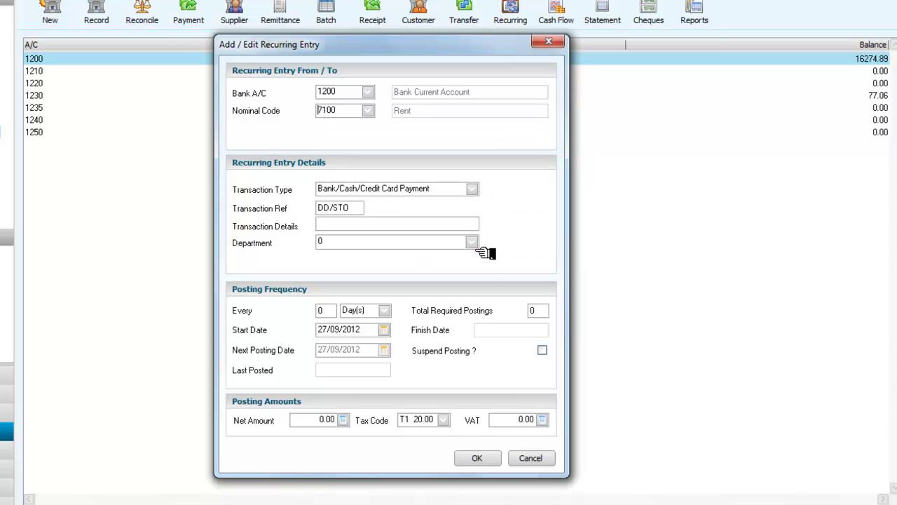
Describe it as 'Rental of premises', repeating every 1 month for 10 postings from 10/10/2012.
{"action": "left_click", "coordinate": [365, 227]}
{"action": "type", "text": "Rental of premises"}
{"action": "left_click", "coordinate": [326, 310]}
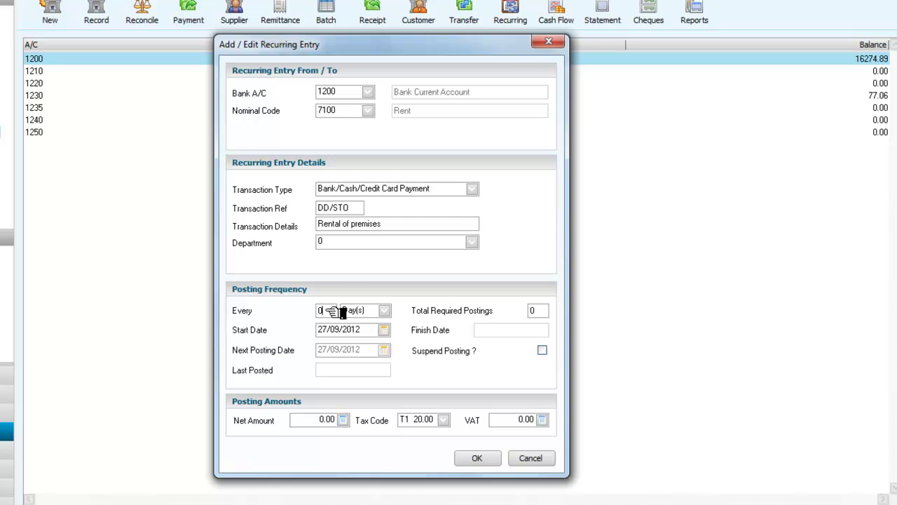
{"action": "key", "text": "BackSpace"}
{"action": "type", "text": "1"}
{"action": "left_click", "coordinate": [384, 310]}
{"action": "left_click", "coordinate": [359, 348]}
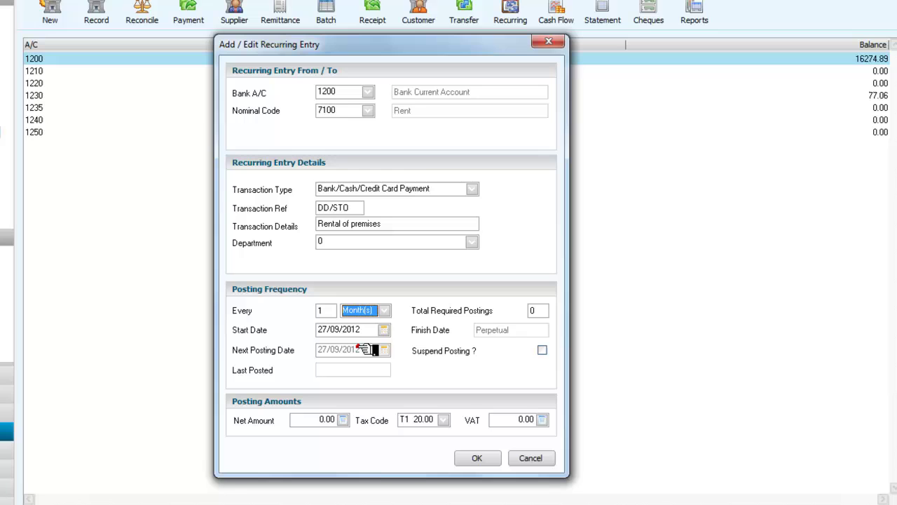
{"action": "left_click", "coordinate": [534, 310]}
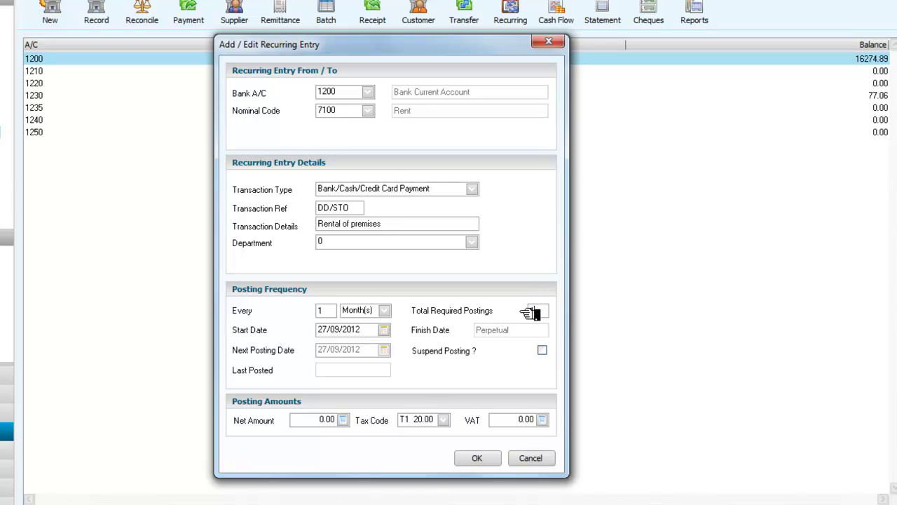
{"action": "type", "text": "10"}
{"action": "left_click", "coordinate": [384, 330]}
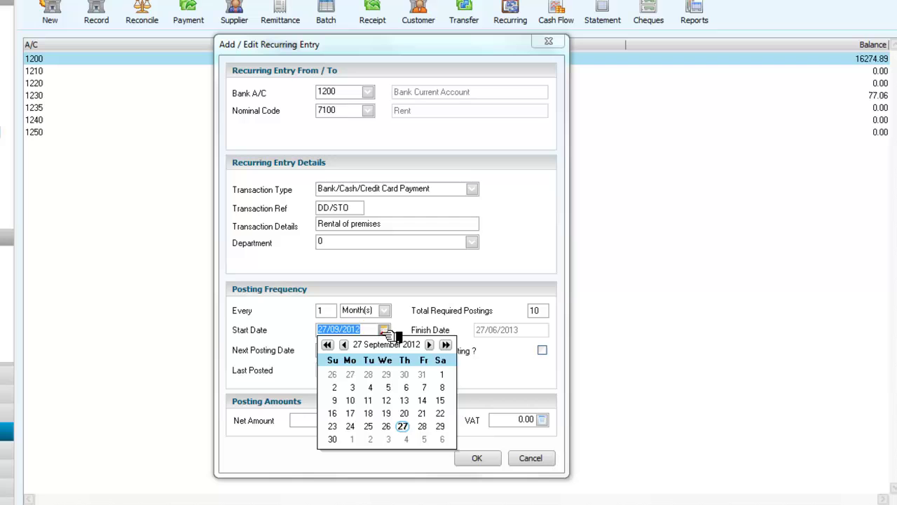
{"action": "left_click", "coordinate": [428, 344]}
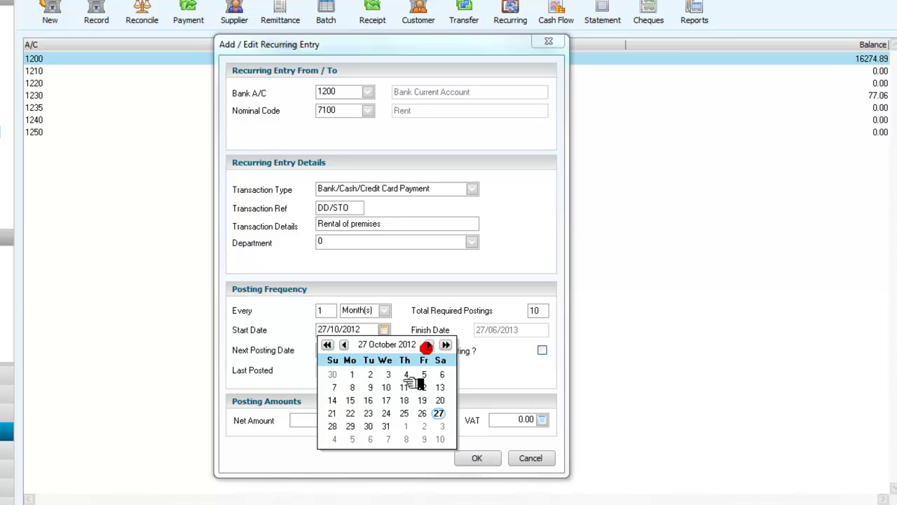
{"action": "left_click", "coordinate": [388, 389]}
{"action": "left_click", "coordinate": [310, 383]}
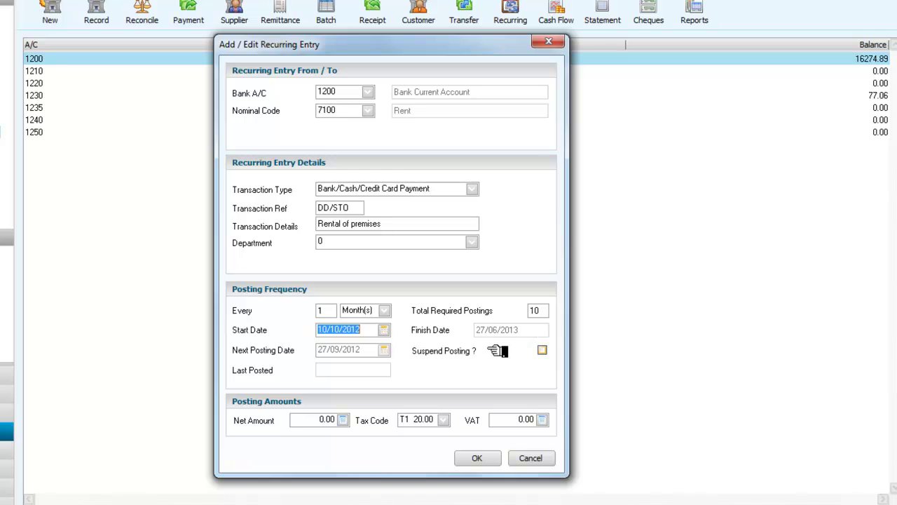
Enter a 200.00 net amount, letting VAT calculate, and save the rent entry.
{"action": "left_click", "coordinate": [306, 418]}
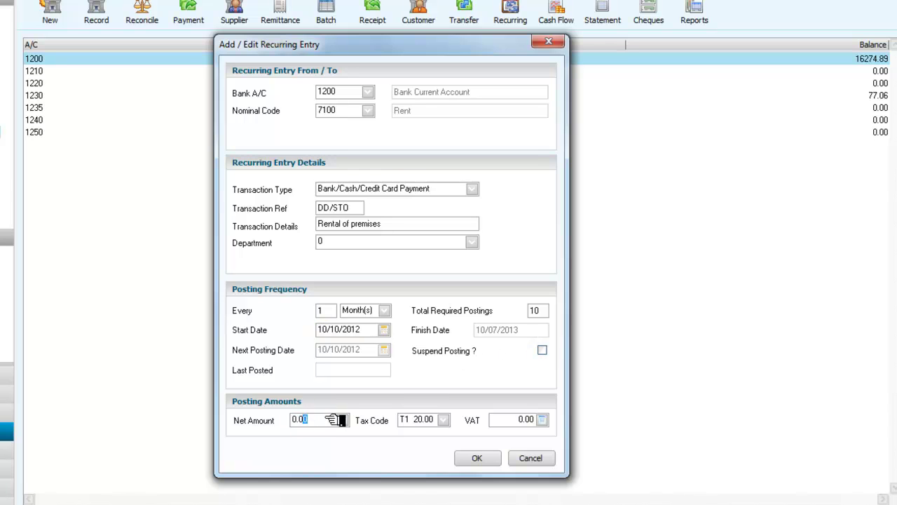
{"action": "double_click", "coordinate": [297, 420]}
{"action": "type", "text": "200"}
{"action": "key", "text": "Tab"}
{"action": "key", "text": "Tab"}
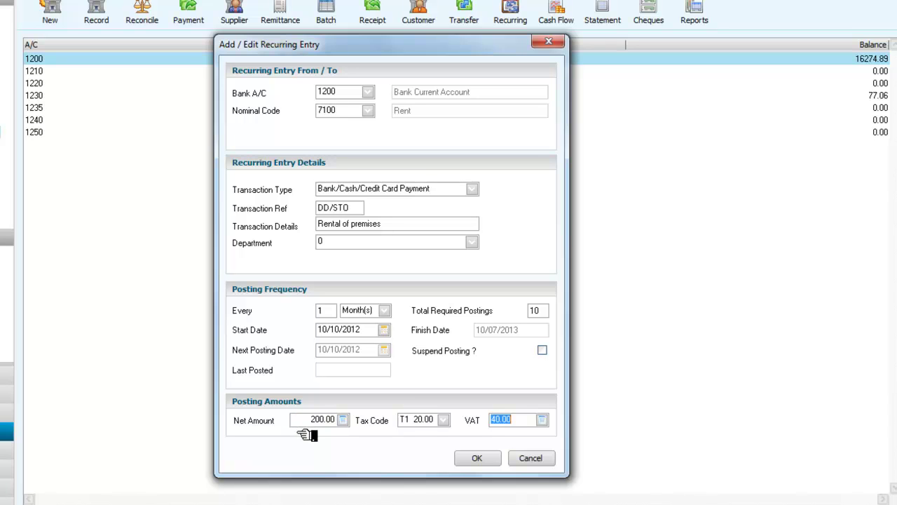
{"action": "key", "text": "Tab"}
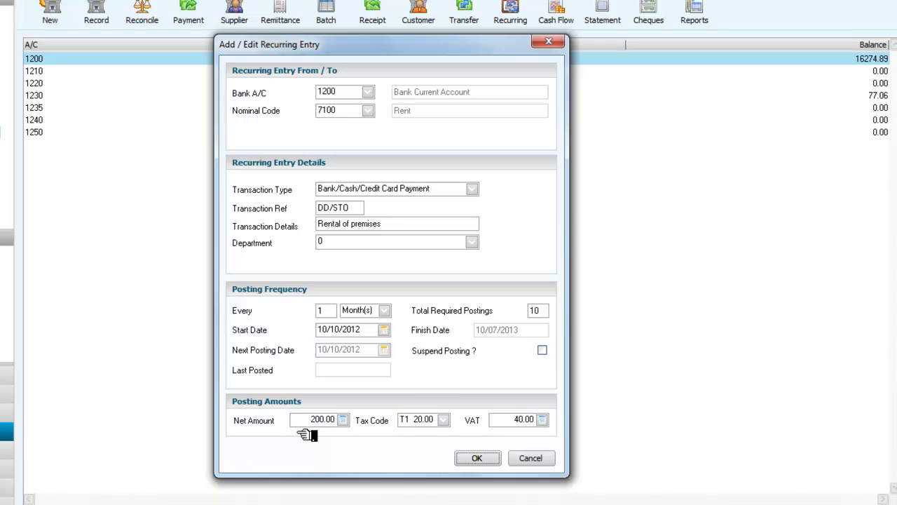
{"action": "left_click", "coordinate": [478, 459]}
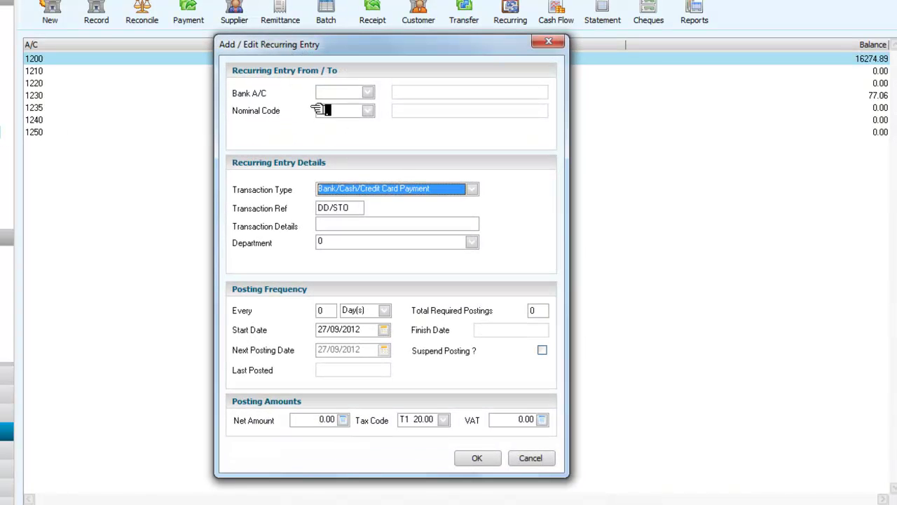
Set the new entry to pay from bank 1200 to nominal 7551 Internet Charges, typing 75 to find it.
{"action": "left_click", "coordinate": [368, 94]}
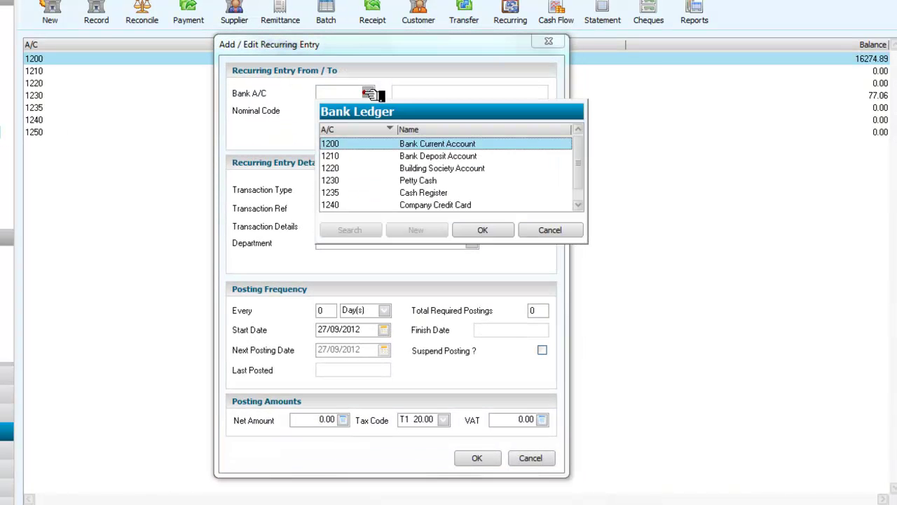
{"action": "left_click", "coordinate": [385, 143]}
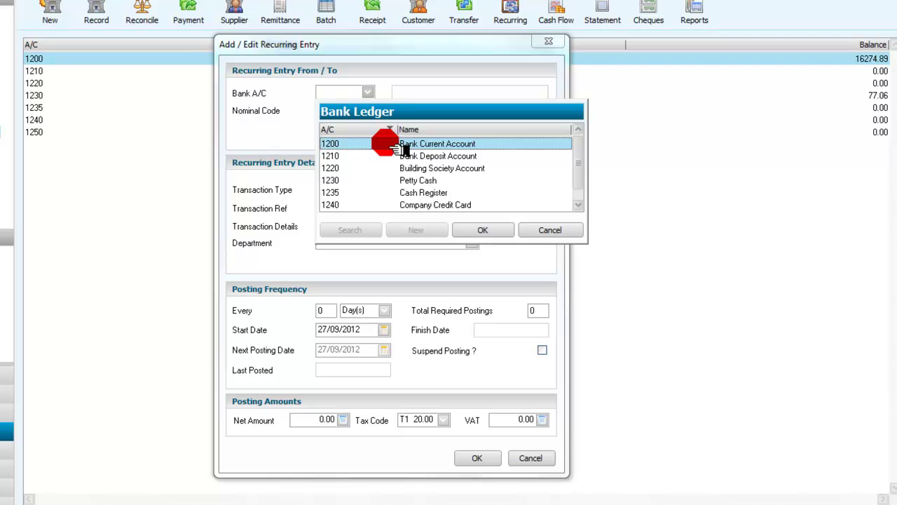
{"action": "left_click", "coordinate": [482, 231]}
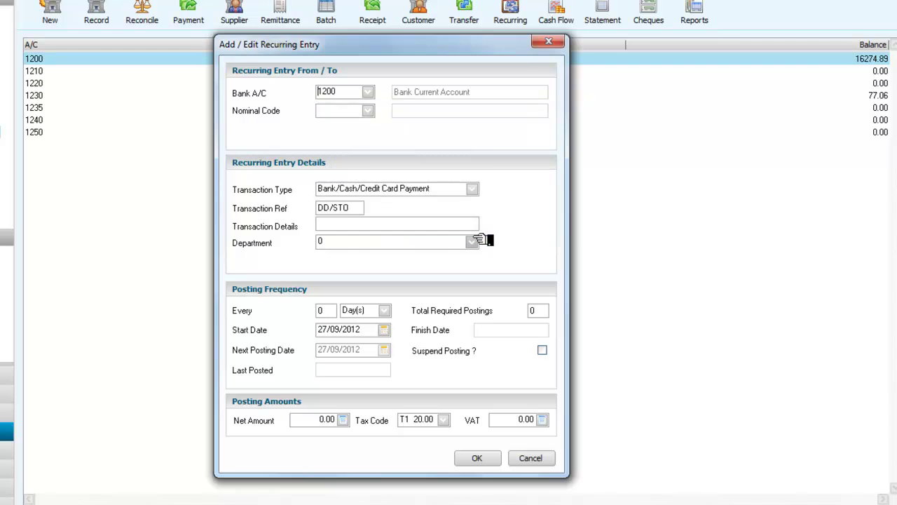
{"action": "left_click", "coordinate": [355, 115]}
{"action": "type", "text": "7500"}
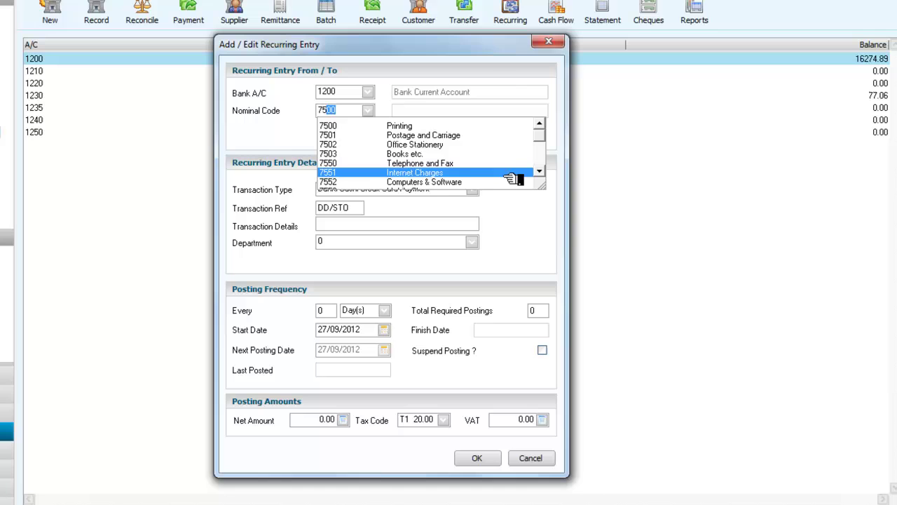
{"action": "left_click", "coordinate": [439, 174]}
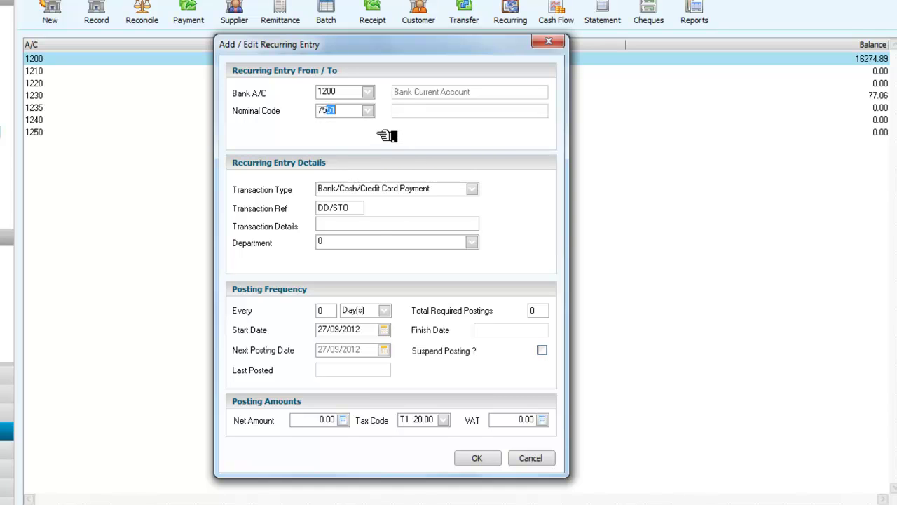
Describe the entry as 'Internet Security', repeating every 1 month for 12 postings.
{"action": "left_click", "coordinate": [365, 226]}
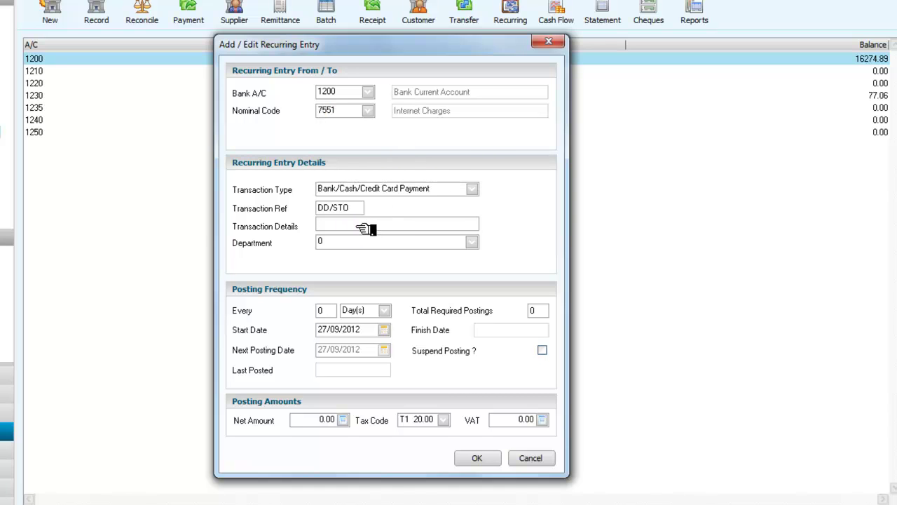
{"action": "type", "text": "Internet Security"}
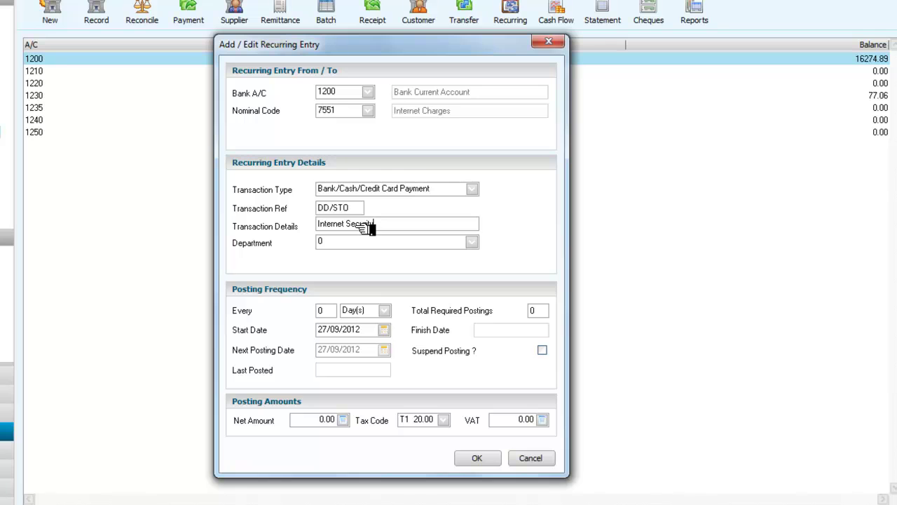
{"action": "left_click", "coordinate": [323, 313]}
{"action": "type", "text": "1"}
{"action": "left_click", "coordinate": [385, 310]}
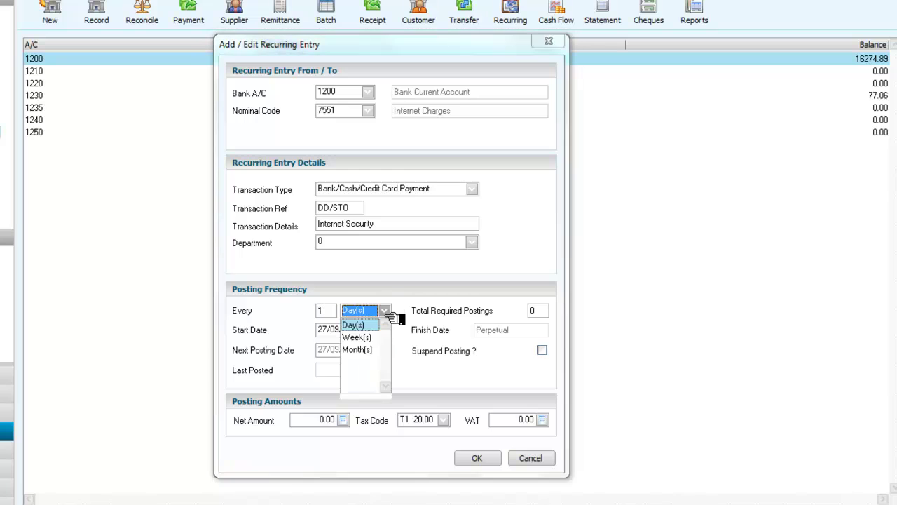
{"action": "left_click", "coordinate": [360, 348]}
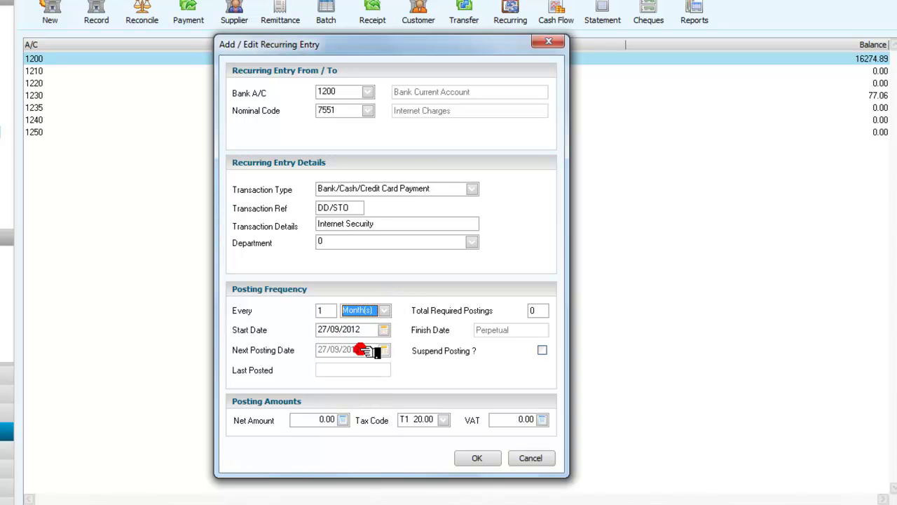
{"action": "left_click", "coordinate": [538, 311]}
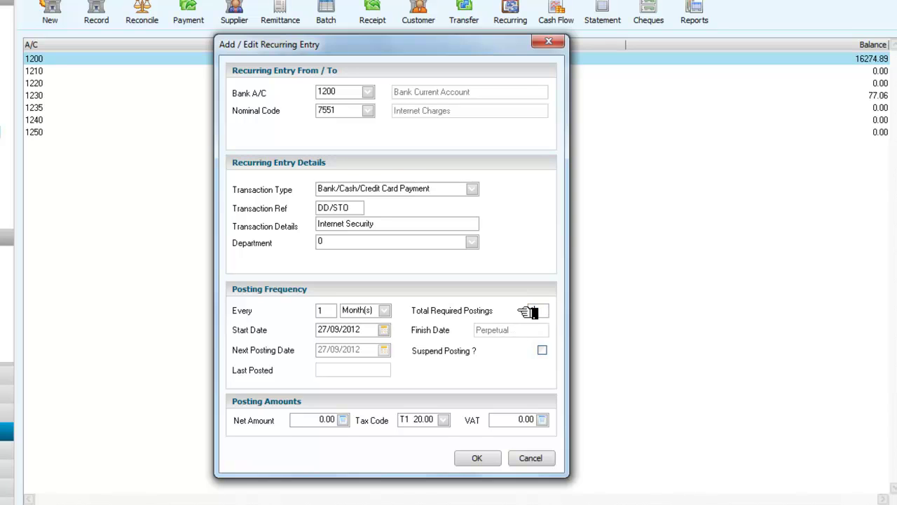
{"action": "type", "text": "12"}
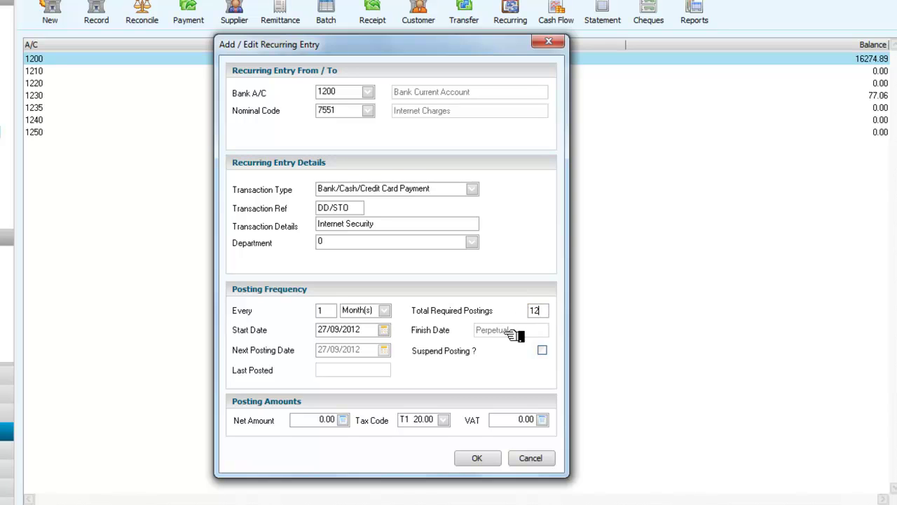
Enter a 25.00 net amount, letting VAT calculate, and save the entry.
{"action": "left_click", "coordinate": [322, 419]}
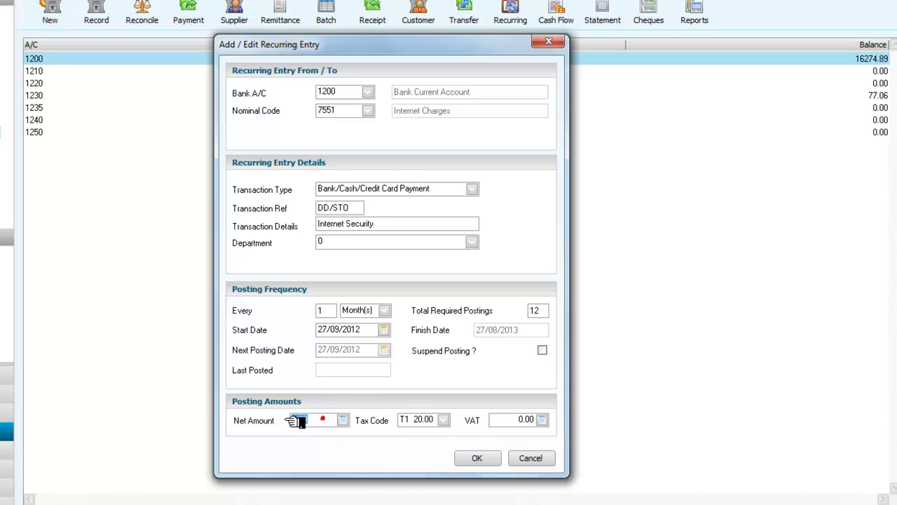
{"action": "type", "text": "25"}
{"action": "key", "text": "Tab"}
{"action": "key", "text": "Tab"}
{"action": "key", "text": "Tab"}
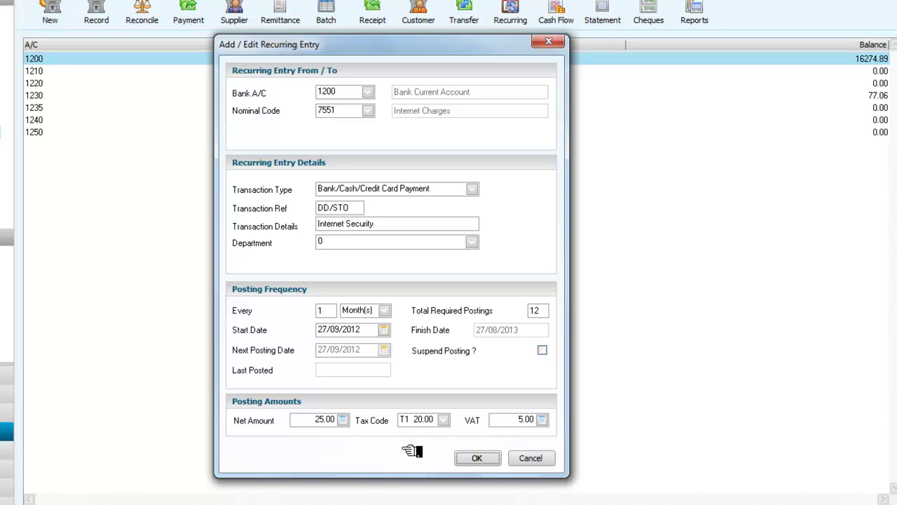
{"action": "left_click", "coordinate": [477, 459]}
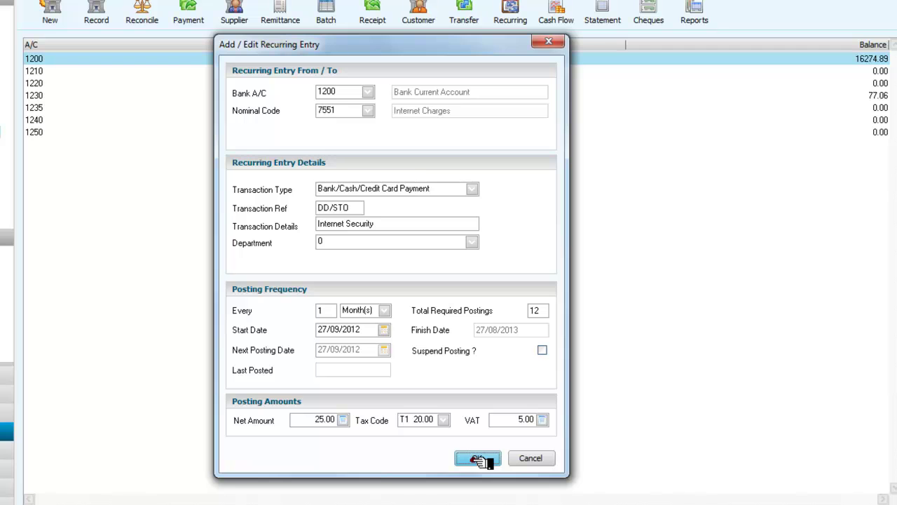
{"action": "left_click", "coordinate": [478, 458]}
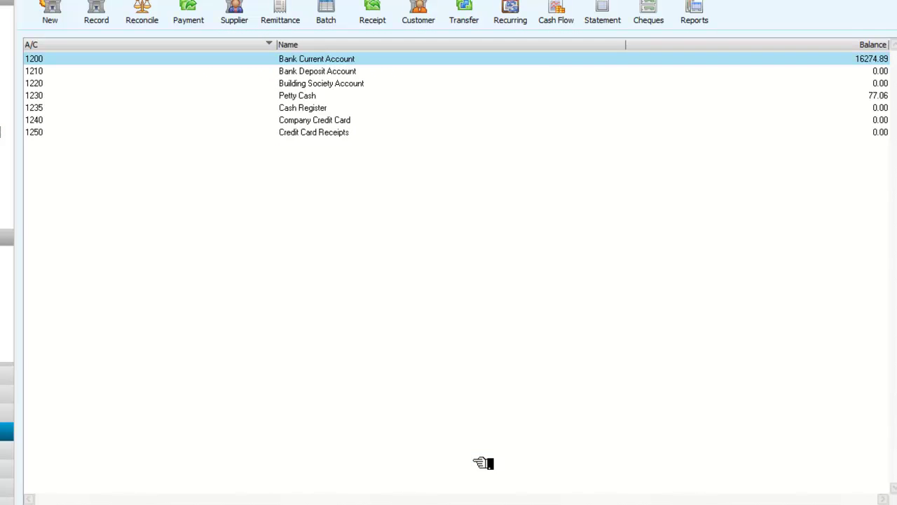